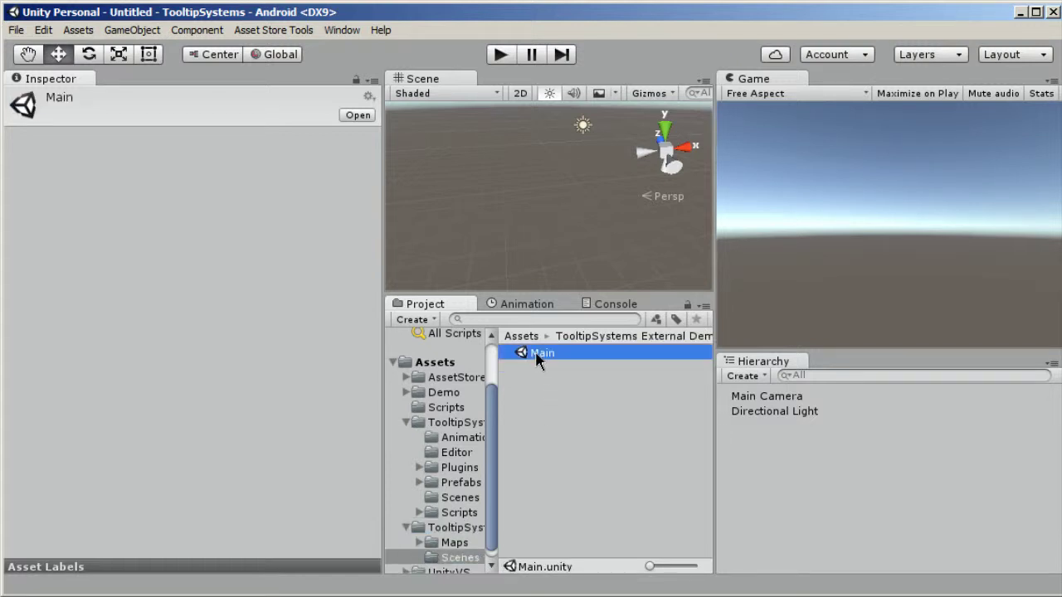
Show the Console and drag the splitters to enlarge the Scene and Game views and narrow the Inspector.
left_click(606, 305)
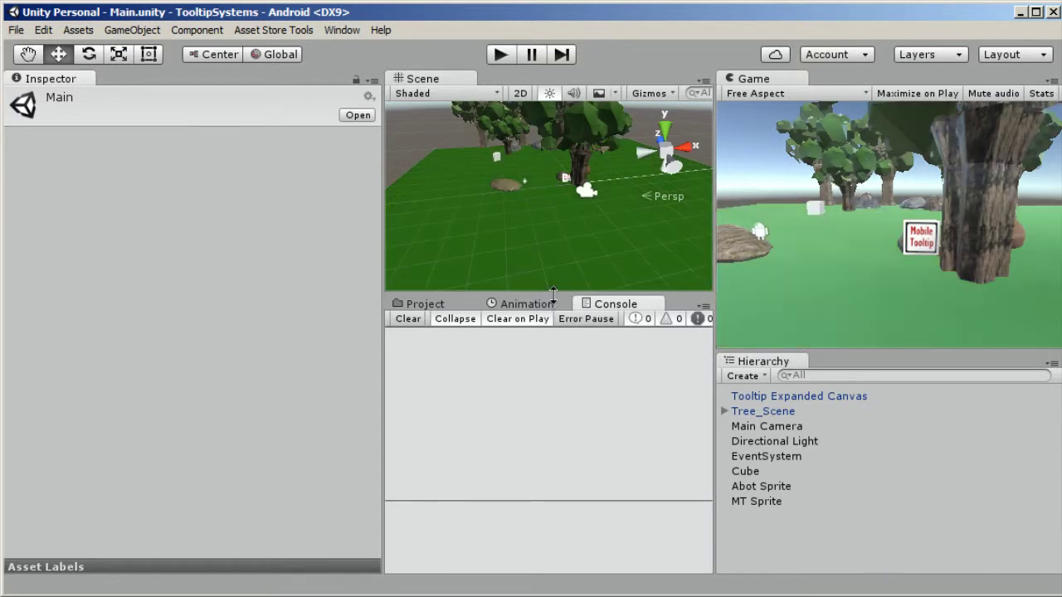
left_click_drag(554, 296, 554, 530)
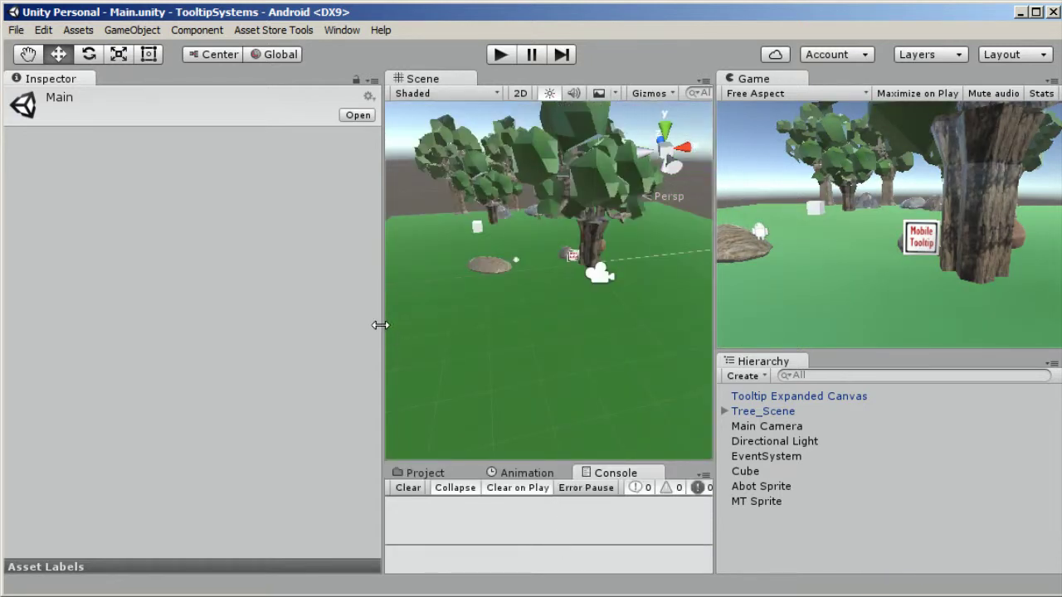
left_click_drag(380, 326, 4, 332)
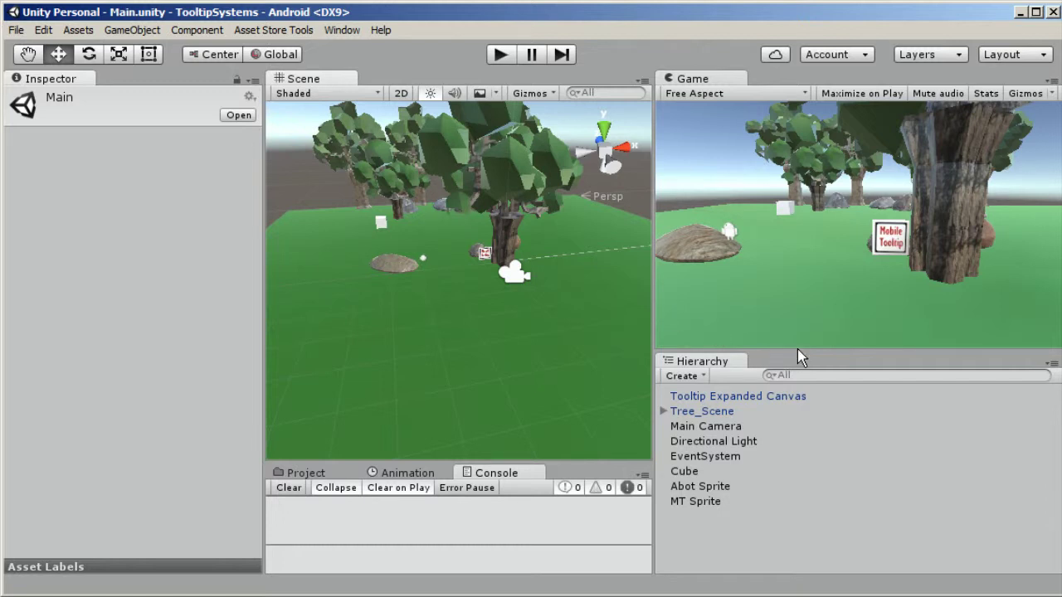
left_click_drag(797, 349, 799, 365)
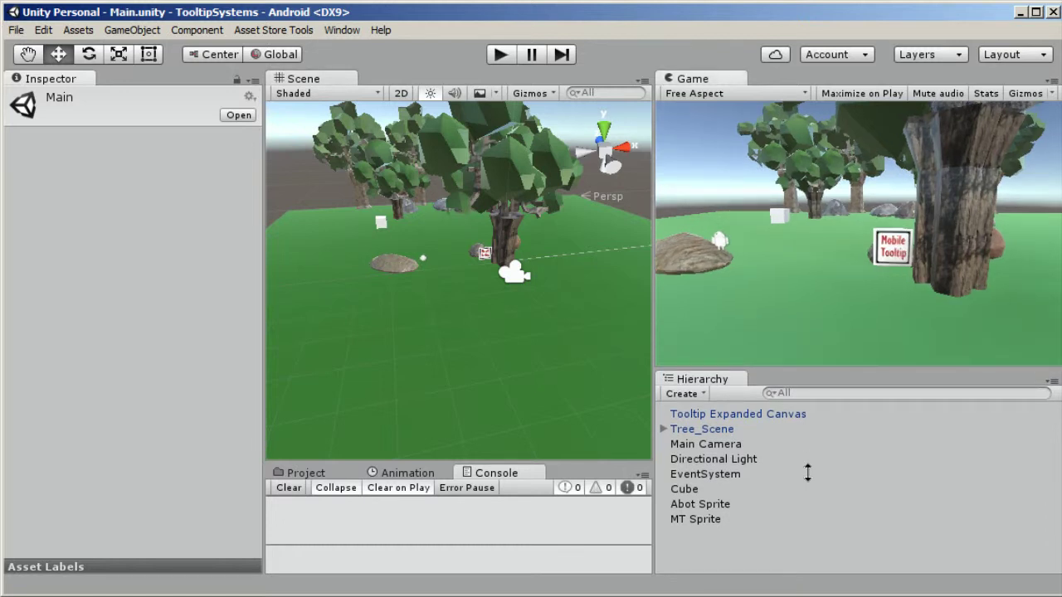
Enter Play mode and close the 'Mobile Tooltip Systems 2D' tooltip in the Game view.
left_click(500, 53)
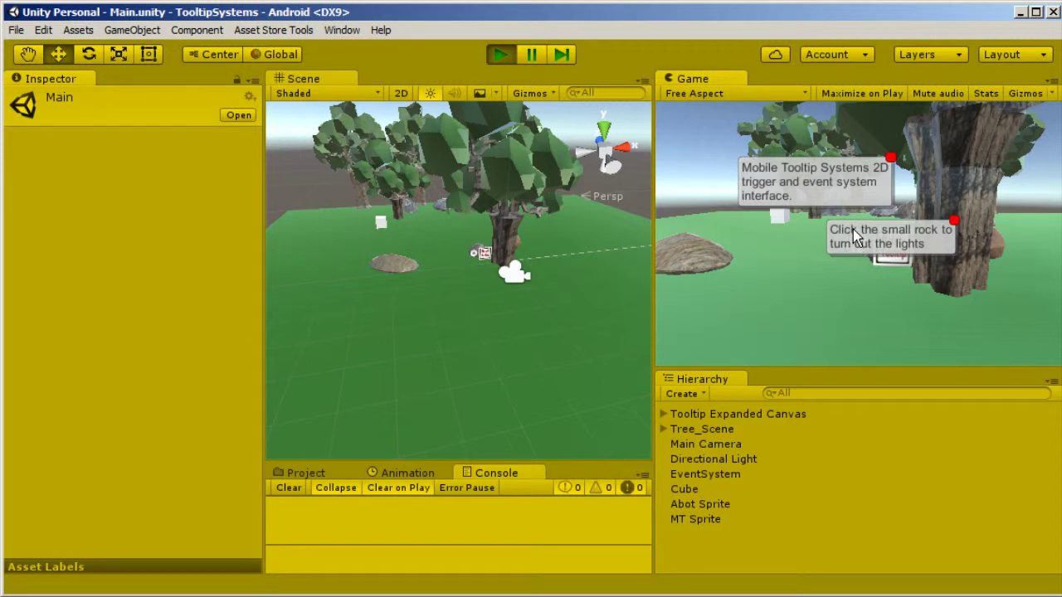
left_click(891, 159)
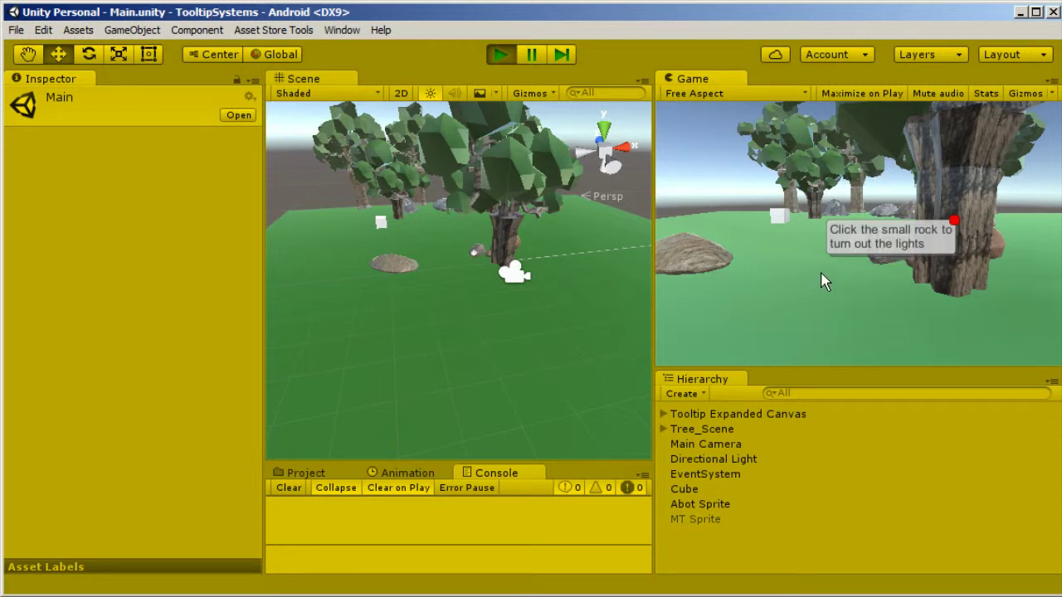
Close the small-rock tooltip, show Rock 4's tooltip, and trigger Moving Here on the grass.
left_click(952, 221)
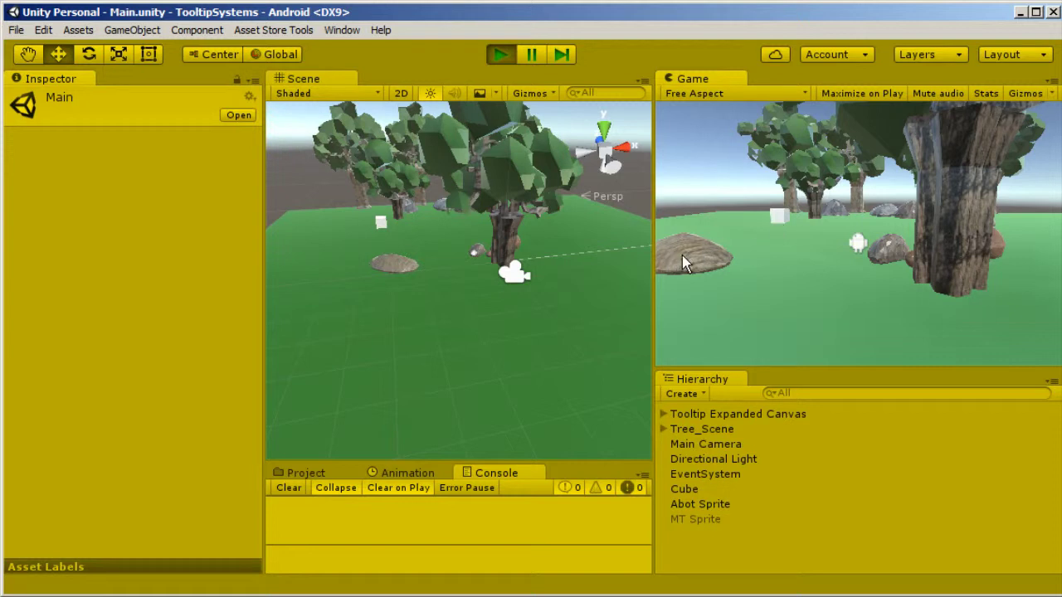
mouse_move(683, 261)
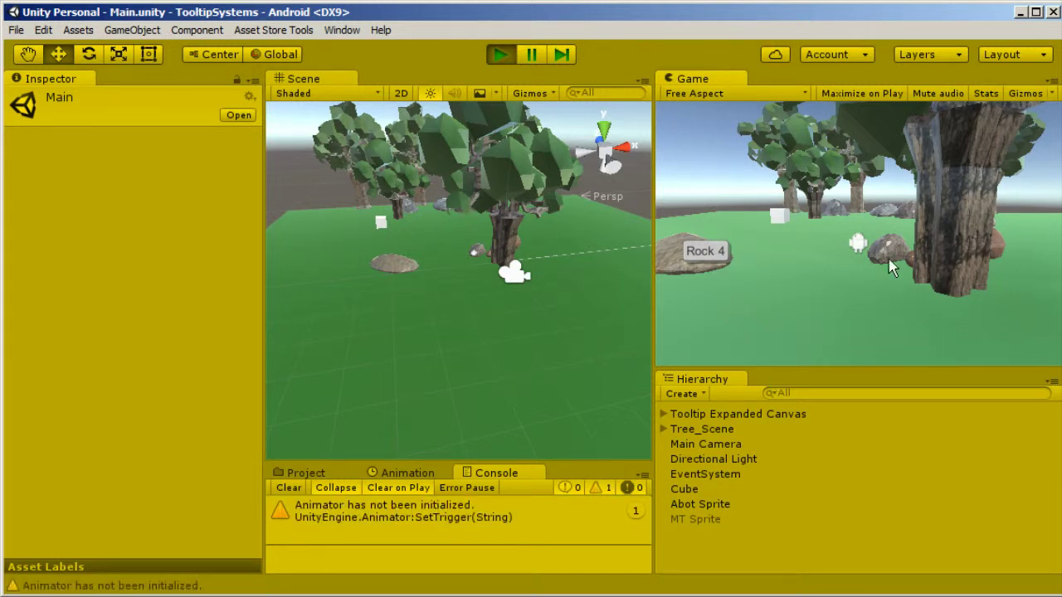
left_click(766, 277)
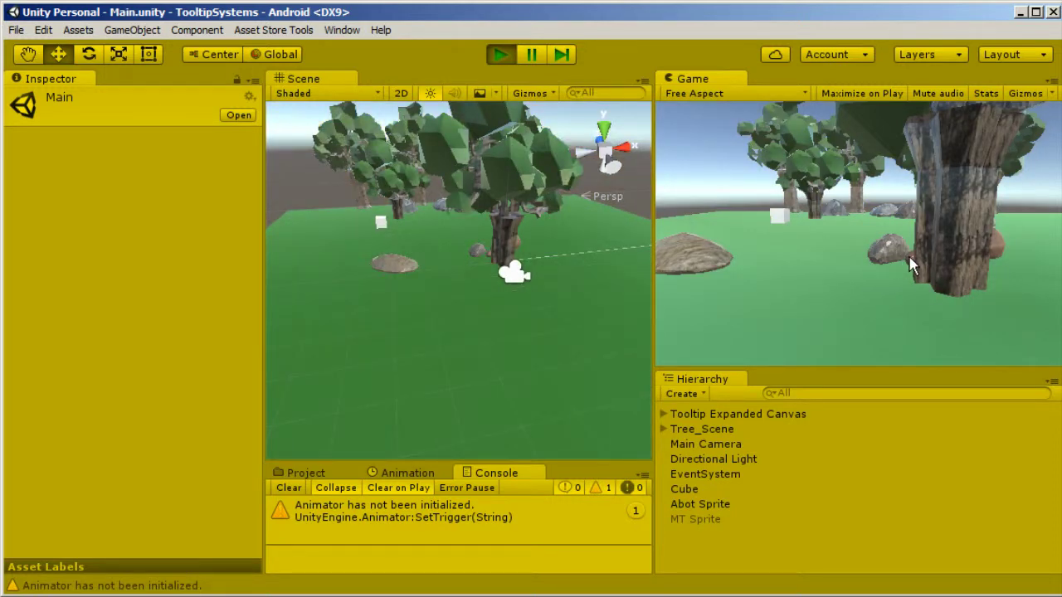
Close Small Rock 1's tooltip, show the Big Tree, Rock 5 and Tiny tree tooltips, then close Tiny tree.
mouse_move(868, 284)
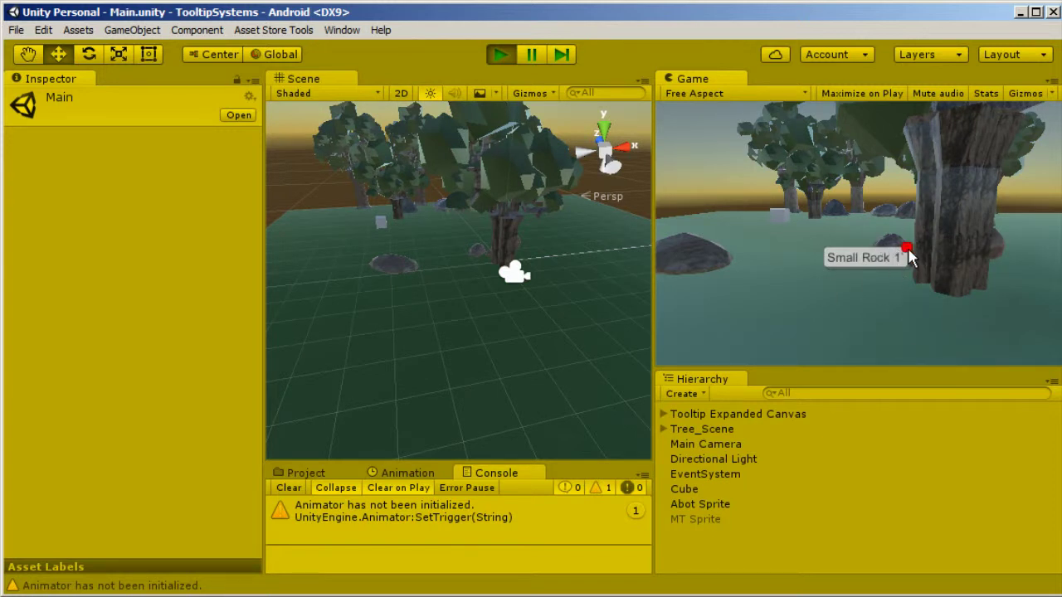
left_click(907, 249)
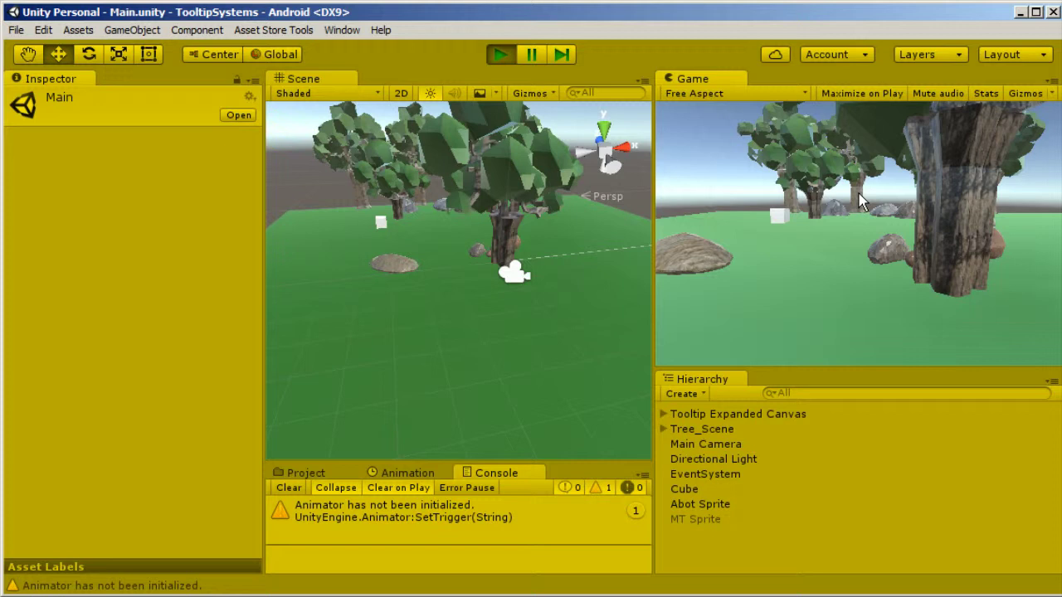
mouse_move(860, 202)
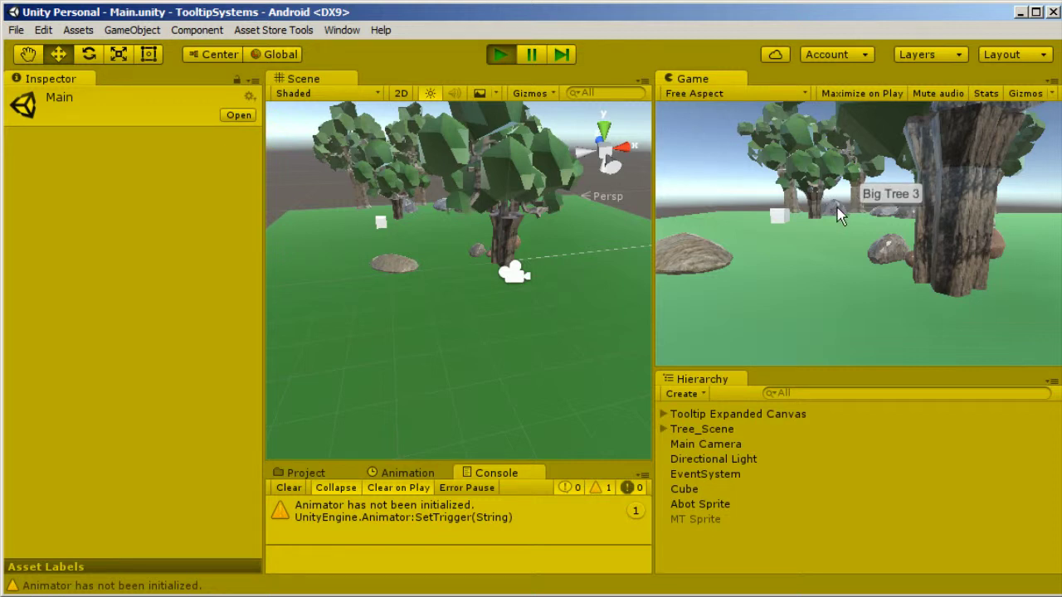
mouse_move(819, 216)
mouse_move(817, 152)
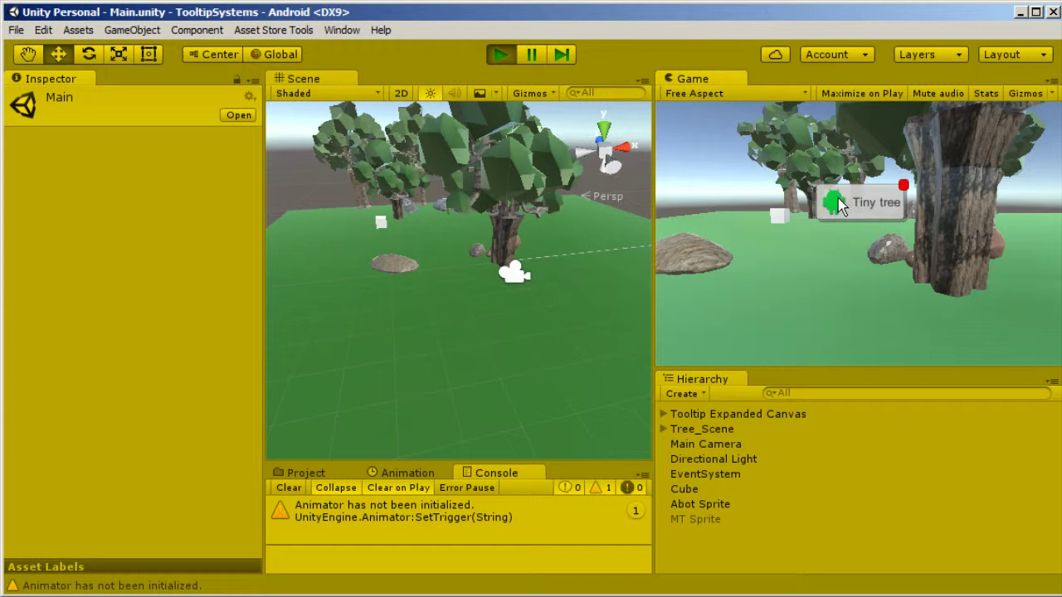
left_click(904, 189)
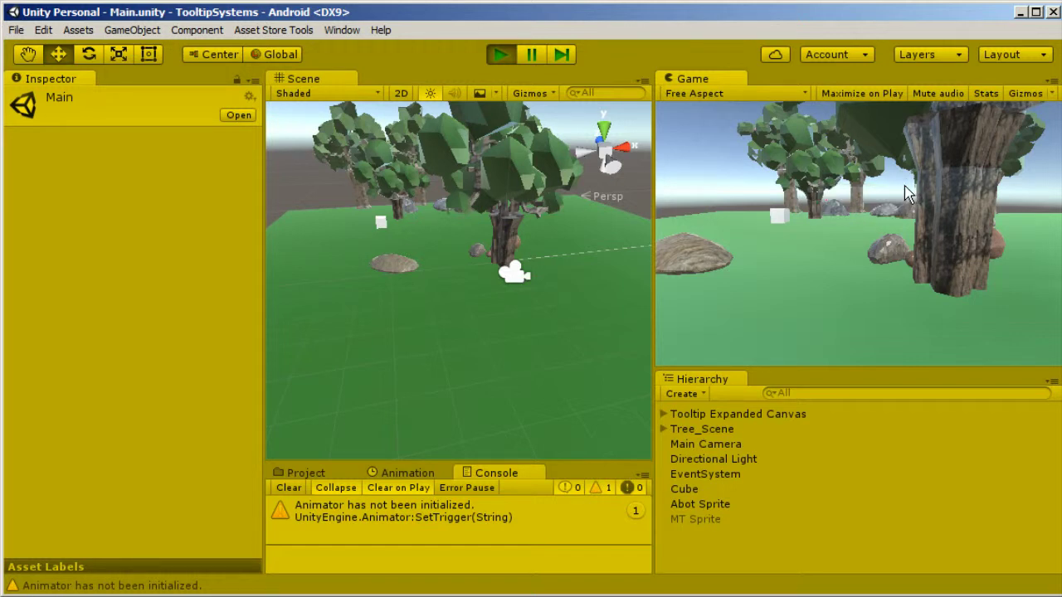
Inspect the Tooltip Expanded Canvas, MT Sprite and Abot Sprite objects in the Inspector.
left_click(697, 415)
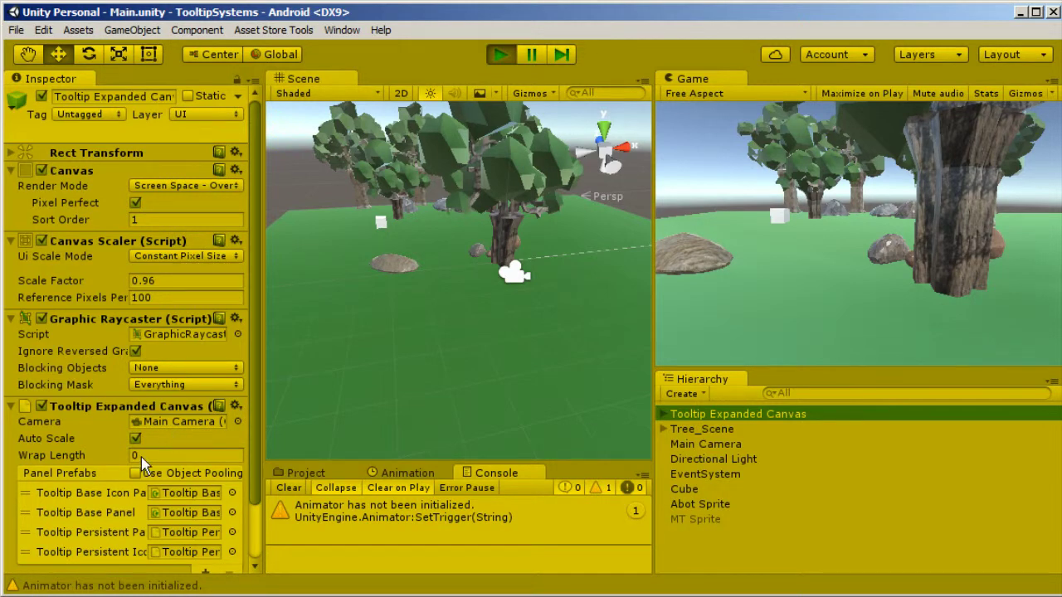
scroll(141, 464, "down", 3)
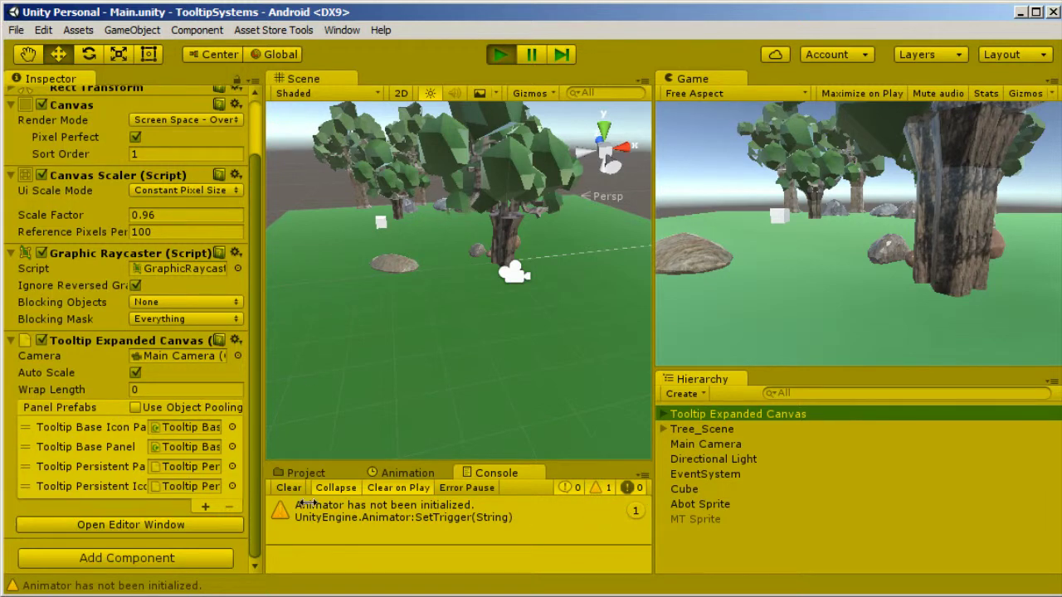
left_click(706, 519)
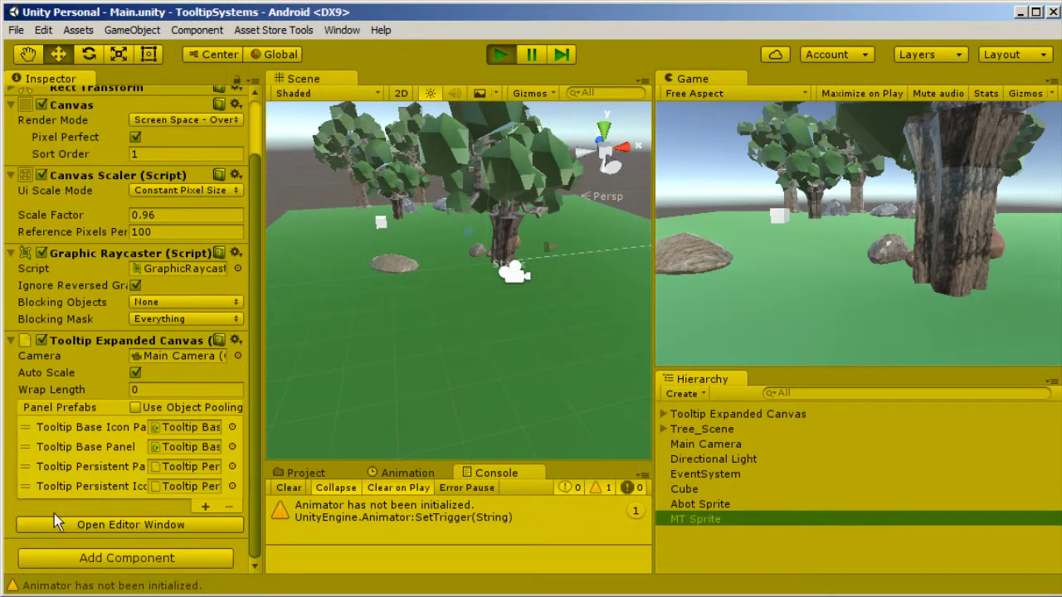
key("Up")
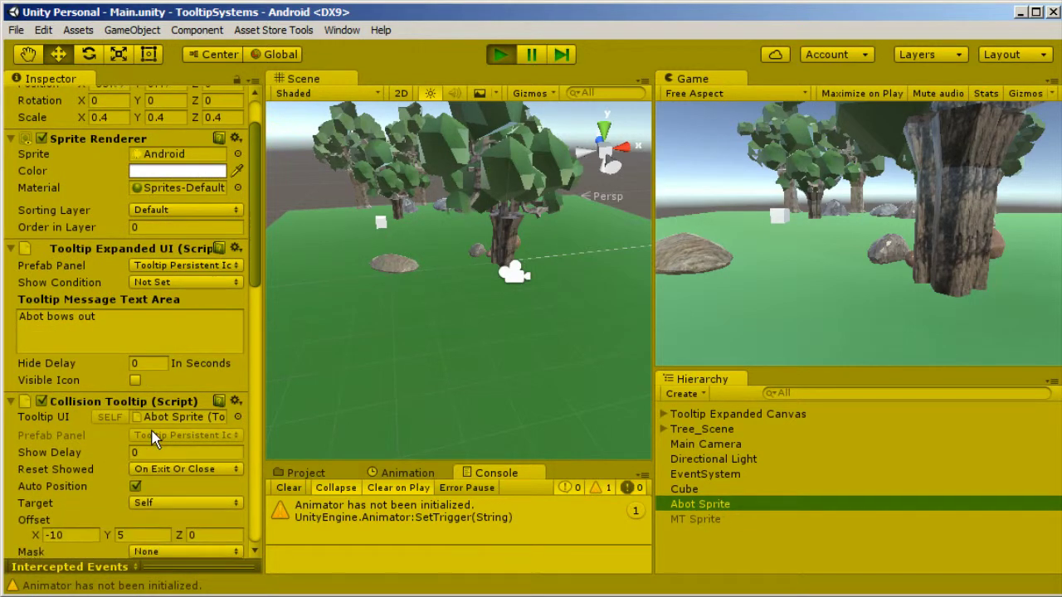
Inspect the EventSystem, then the Tooltip Expanded Canvas with Main Camera and Scale Factor 0.96.
scroll(152, 439, "down", 8)
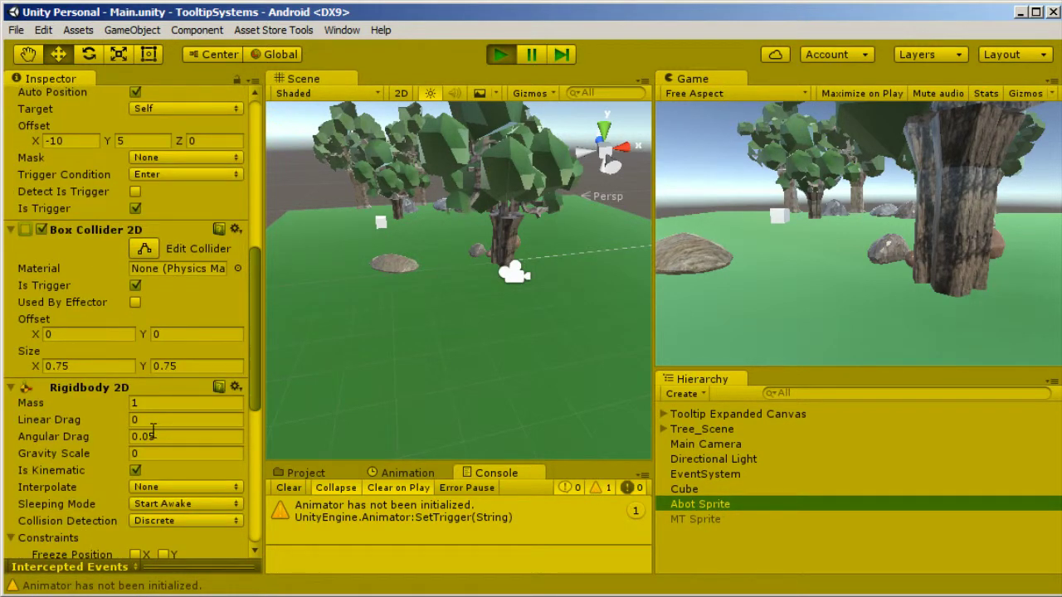
scroll(152, 432, "up", 3)
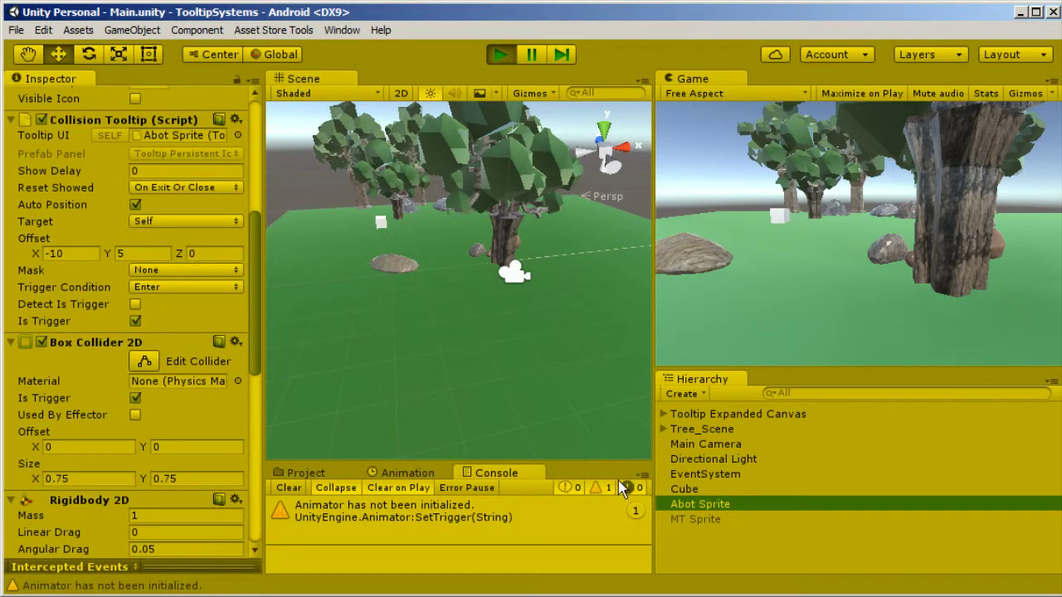
left_click(701, 474)
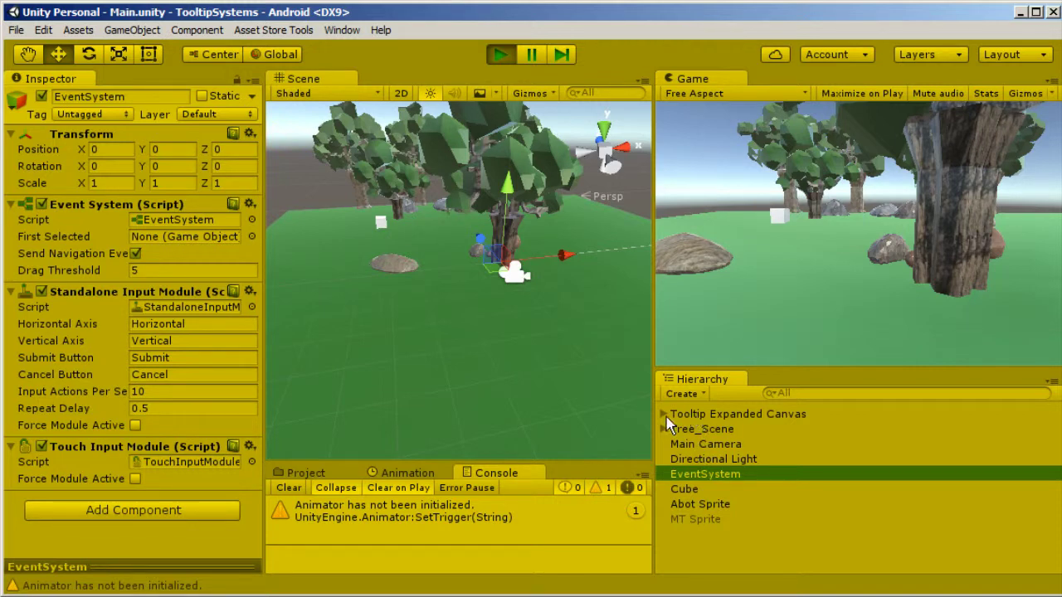
left_click(700, 415)
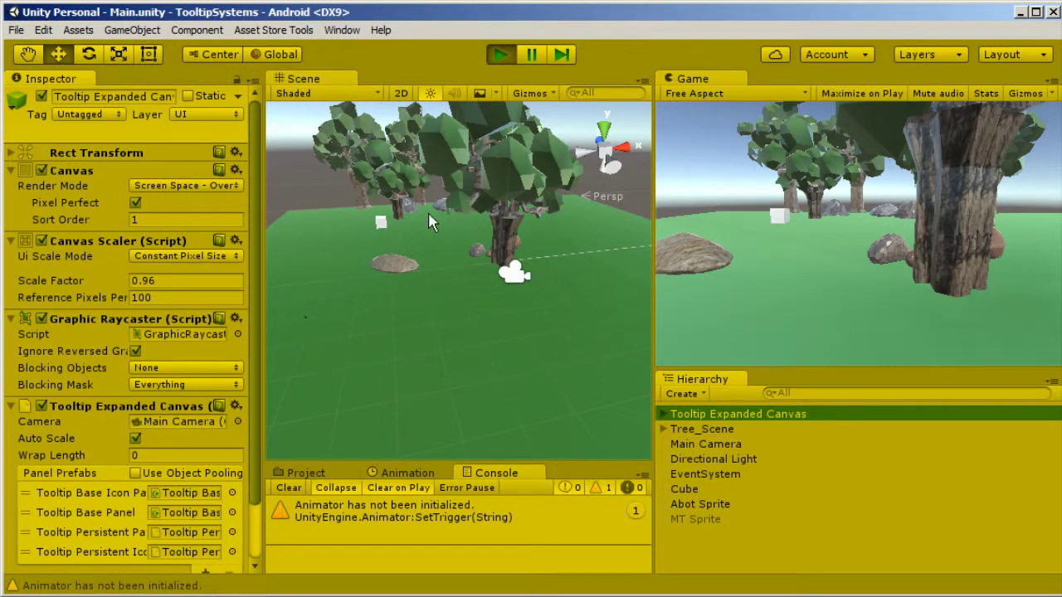
Stop Play mode, enlarge the bottom panel and browse to Assets > Demo > Scenes in the Project panel.
left_click(494, 56)
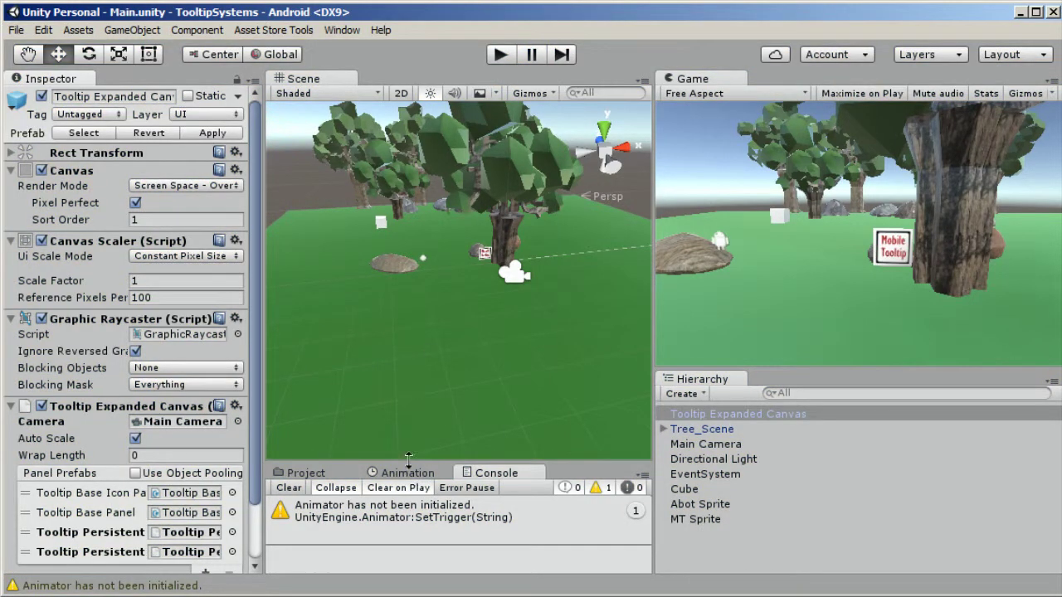
left_click_drag(408, 462, 425, 381)
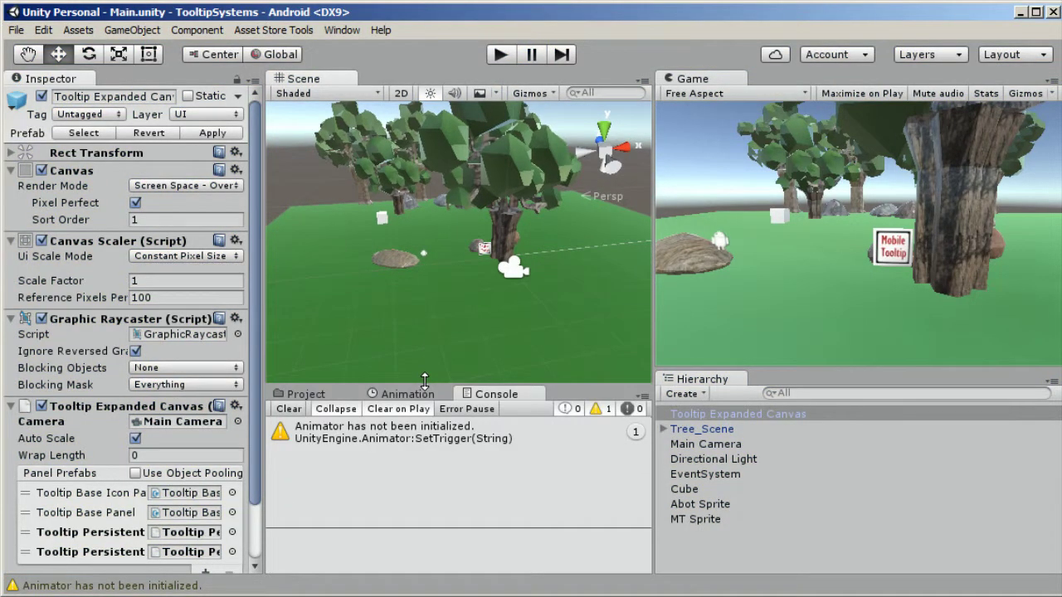
left_click(304, 395)
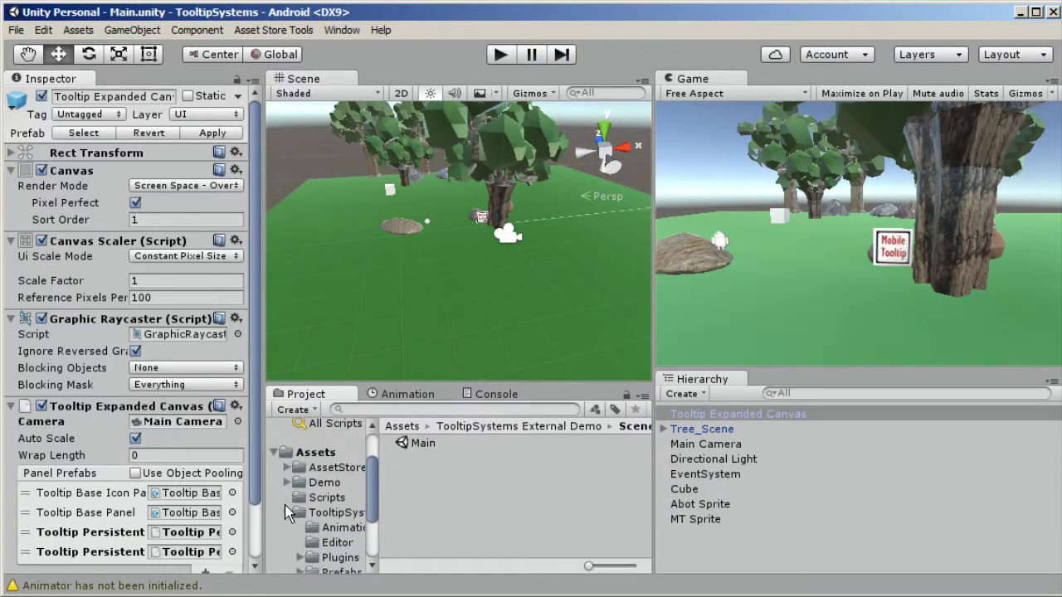
left_click(290, 481)
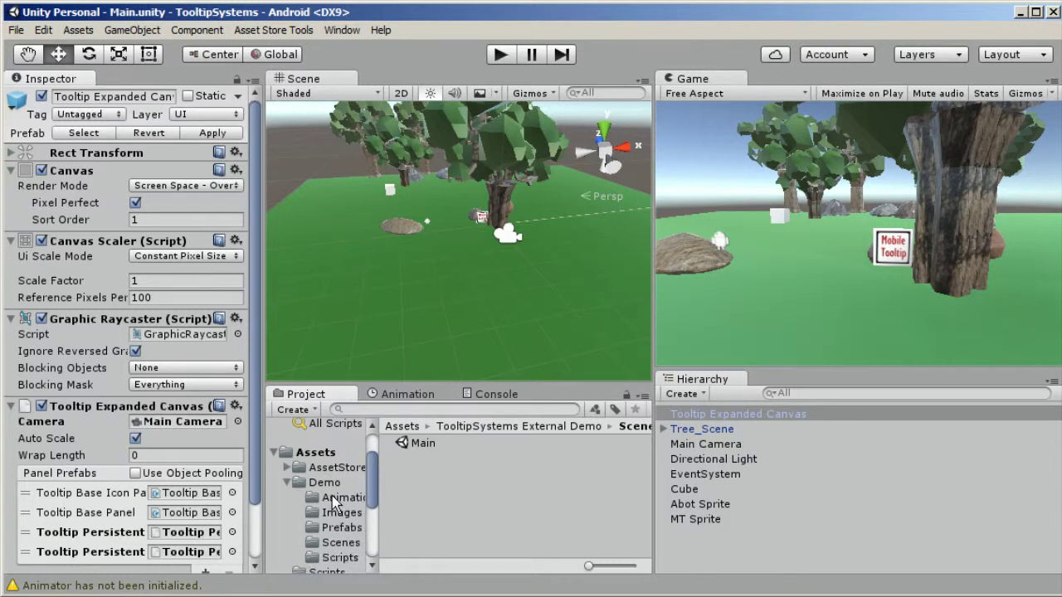
left_click(336, 544)
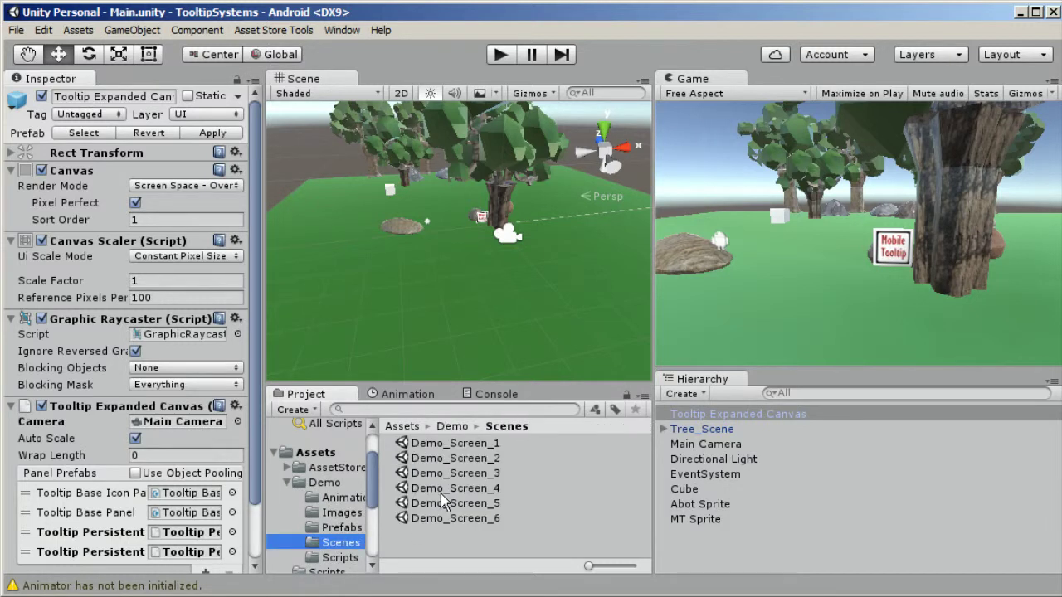
Open and run Demo_Screen_1, trigger the Begin button and credit text tooltips, then stop Play mode.
double_click(455, 443)
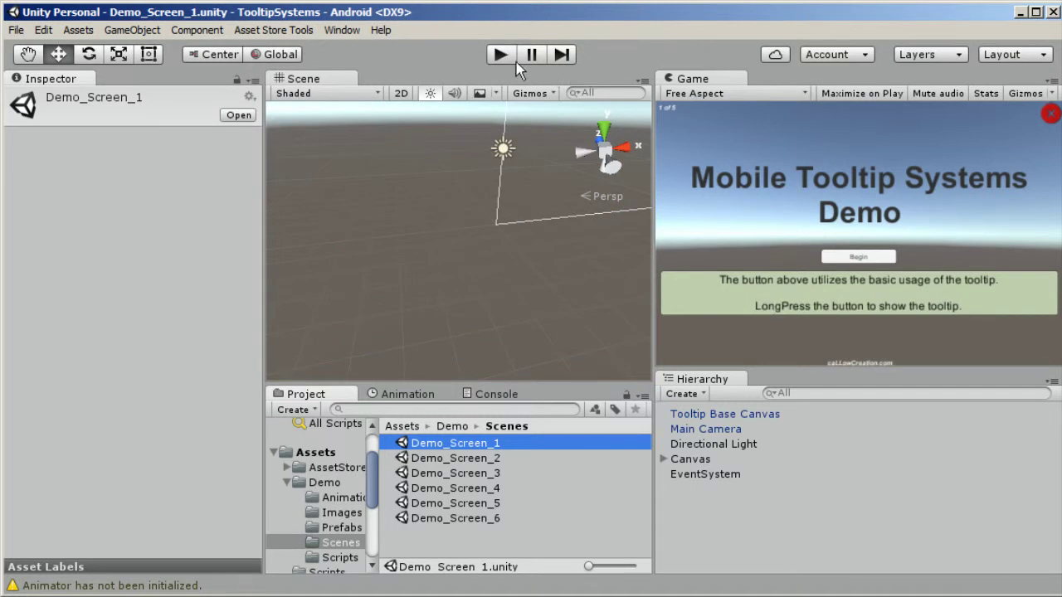
left_click(500, 54)
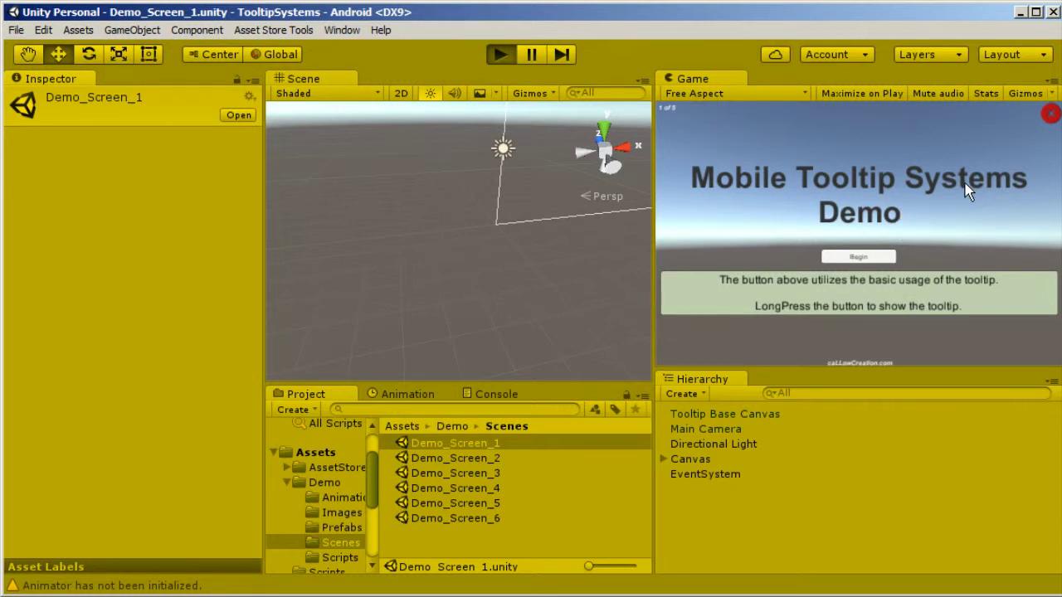
left_click(839, 264)
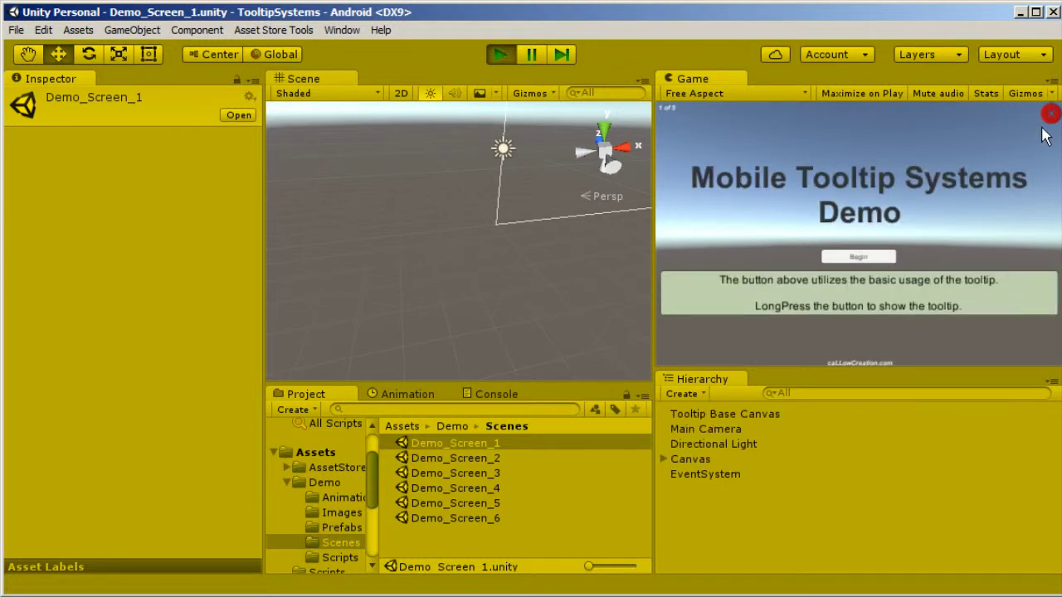
mouse_move(1049, 115)
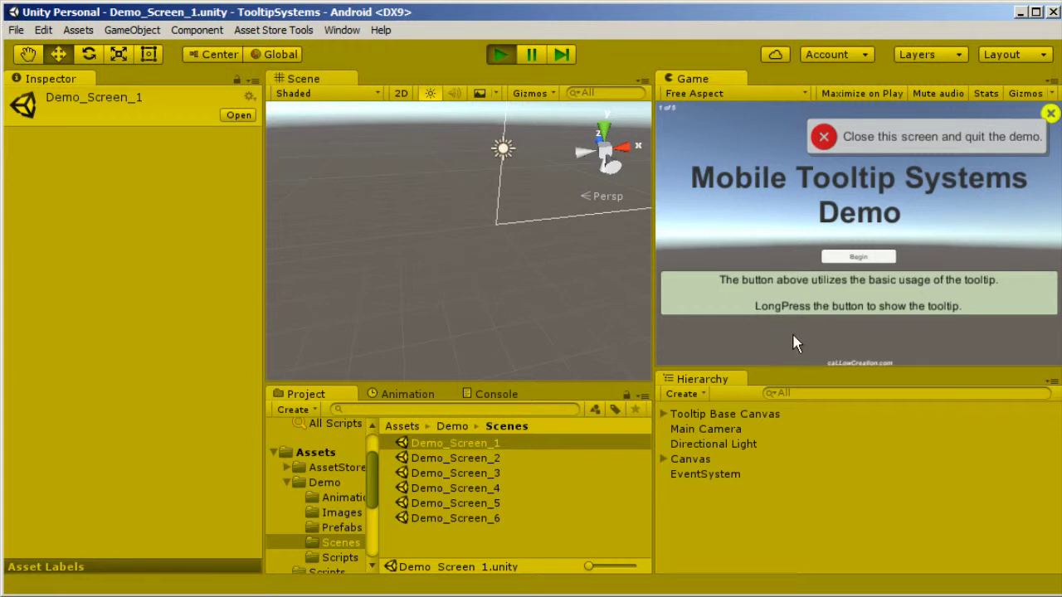
left_click(852, 256)
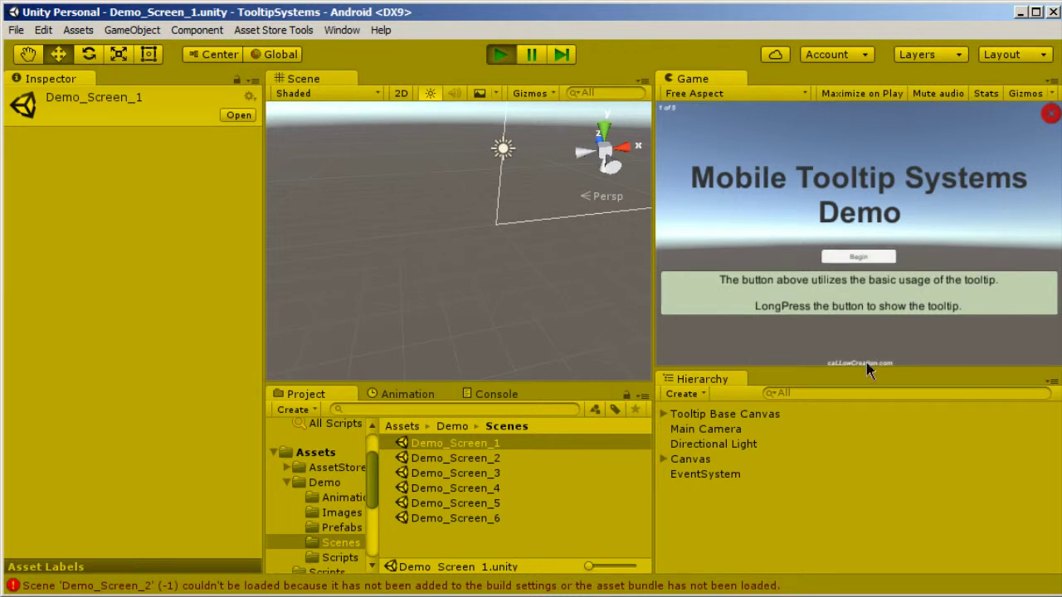
mouse_move(866, 363)
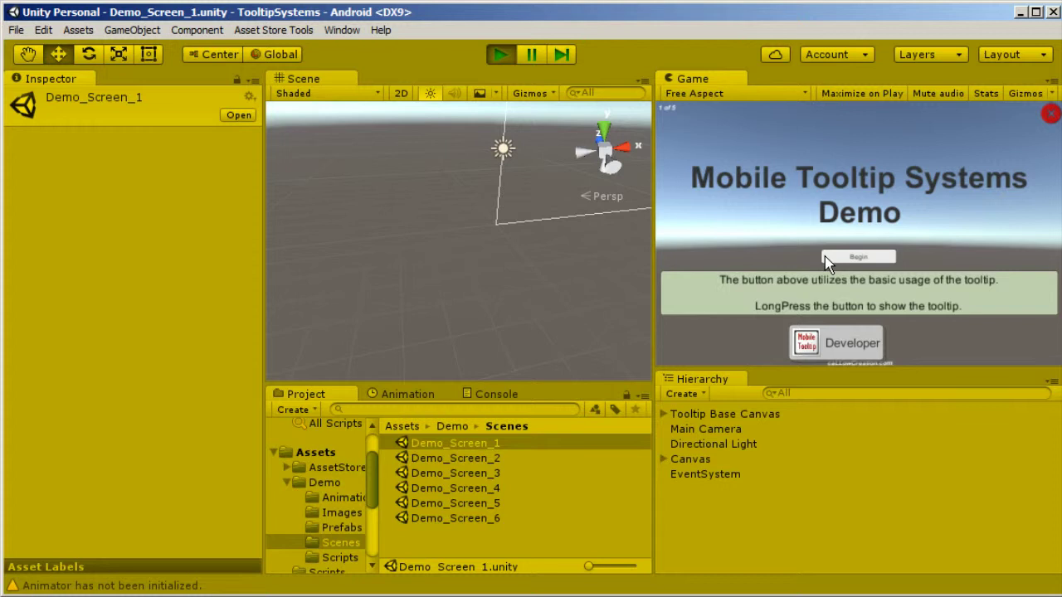
left_click(1050, 115)
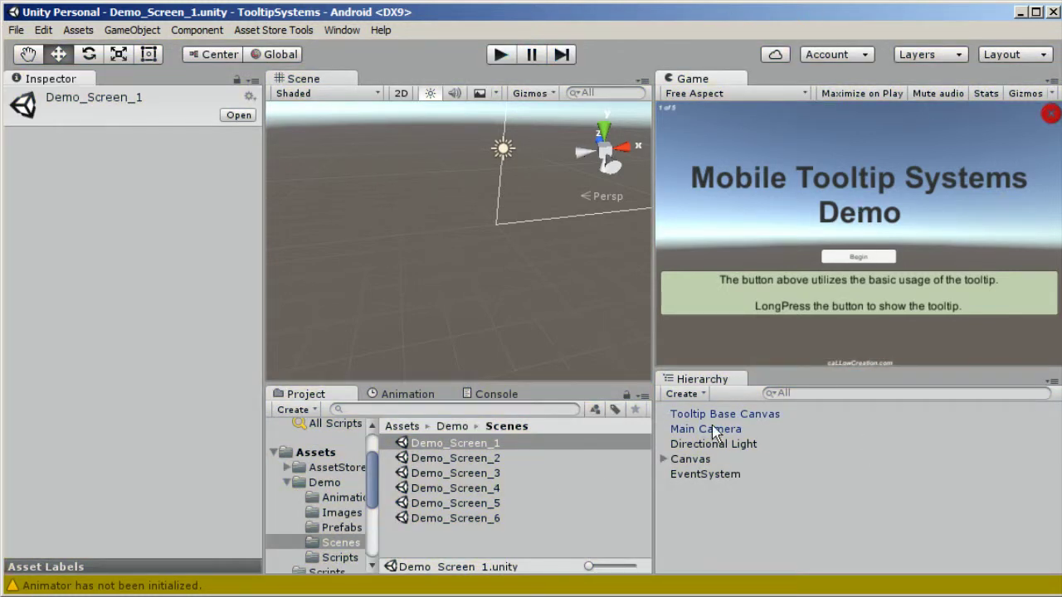
Select Tooltip Base Canvas, then open Main from TooltipSystems External Demo > Scenes.
left_click(743, 419)
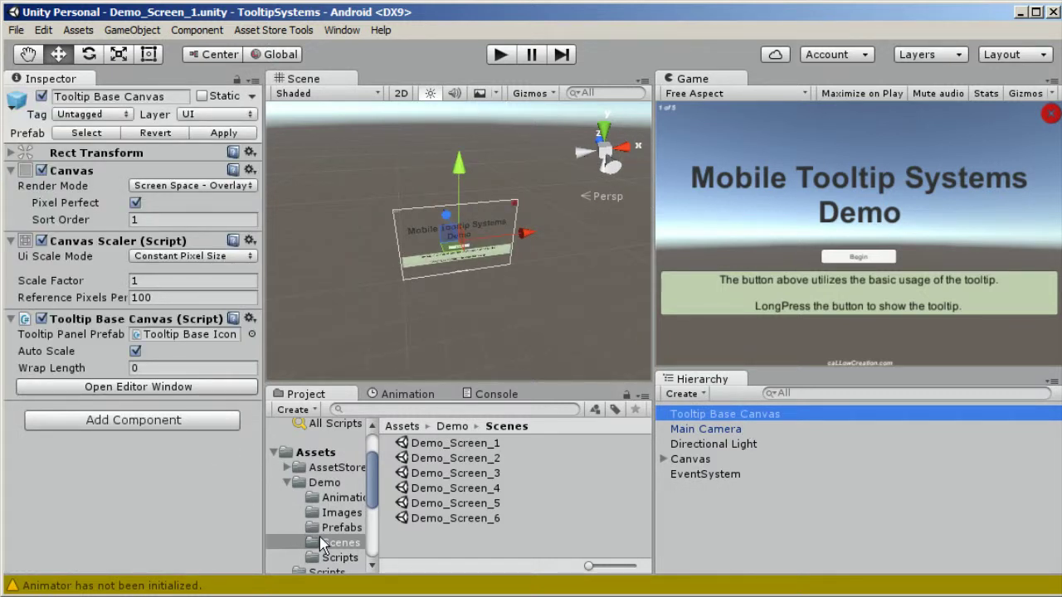
left_click(288, 483)
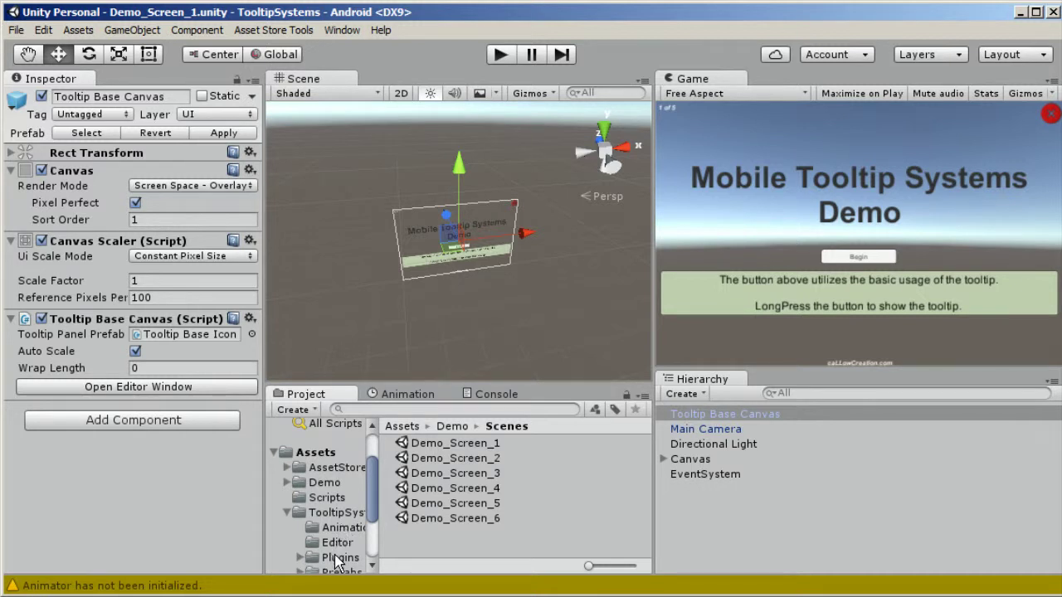
left_click(338, 529)
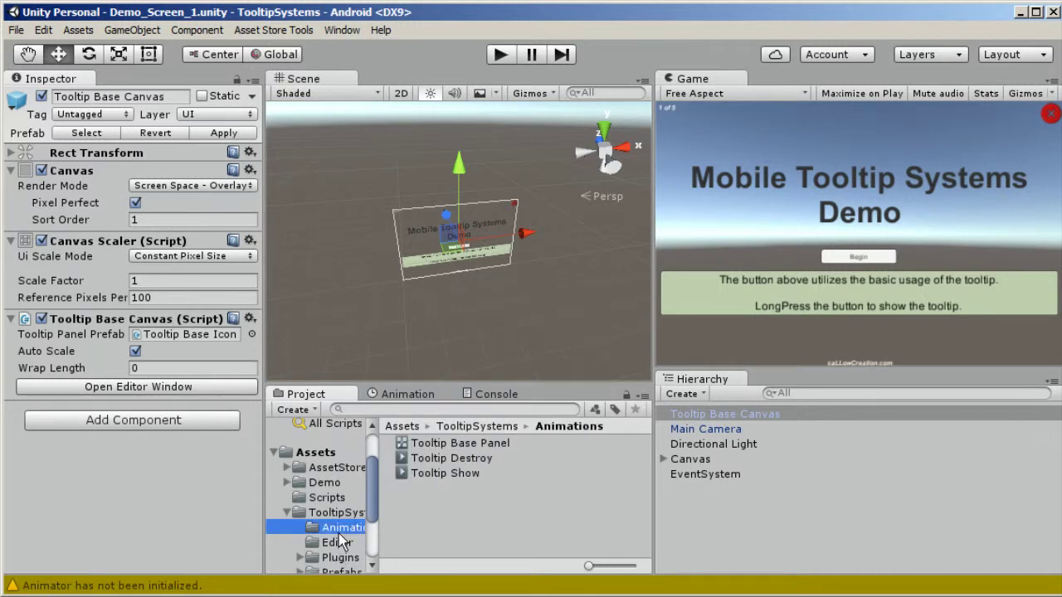
left_click(288, 513)
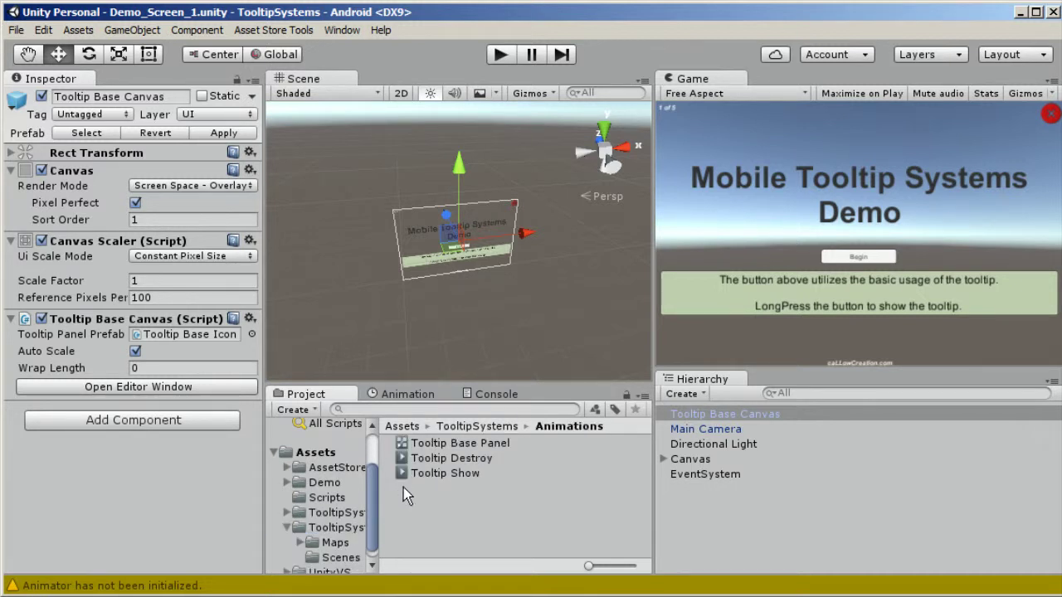
left_click(340, 557)
double_click(423, 444)
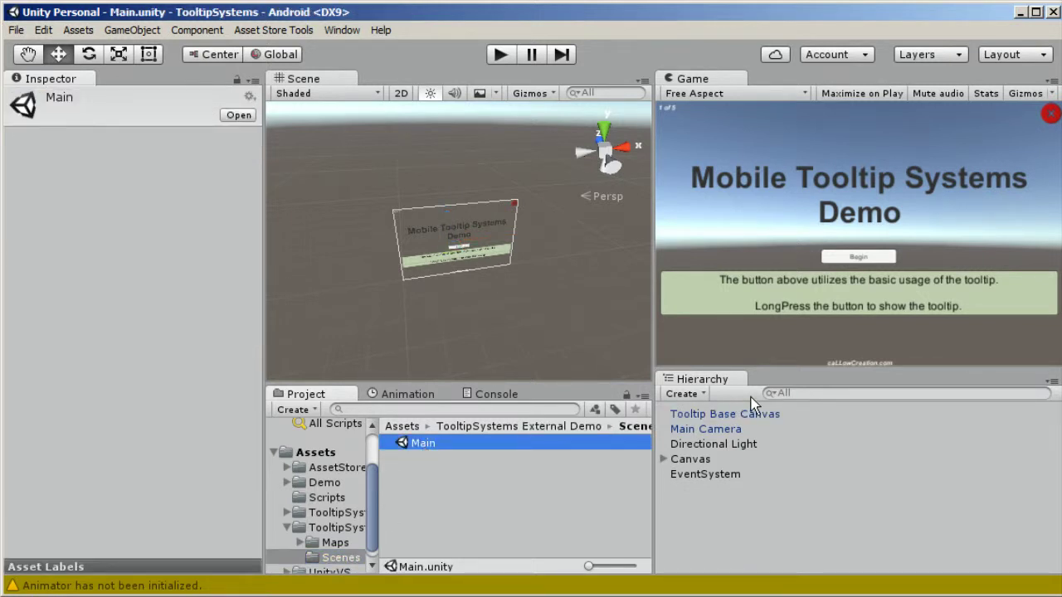